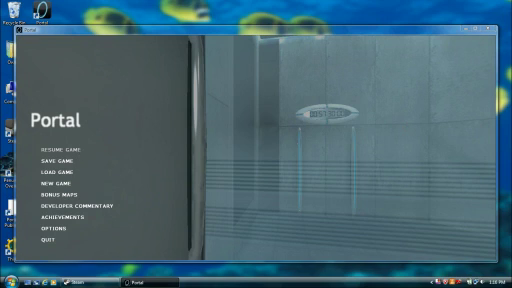
Step: Resume the game, walk around the relaxation chamber, and open the developer console
click(60, 150)
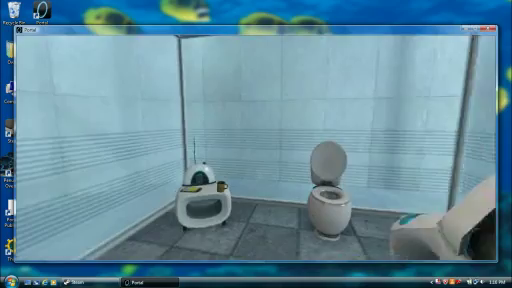
key(w)
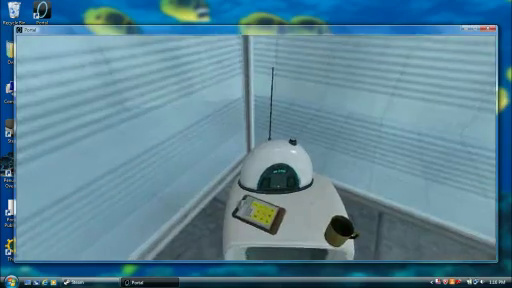
key(s)
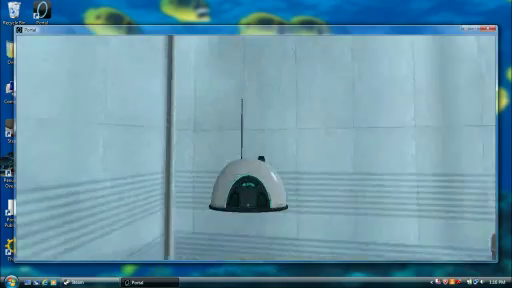
key(s)
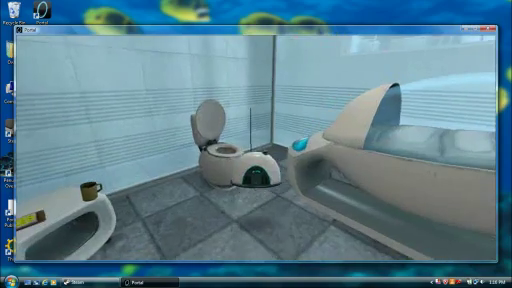
key(w)
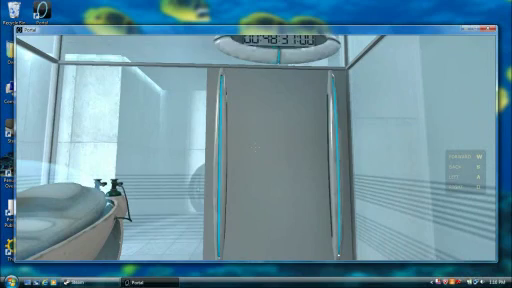
key(grave)
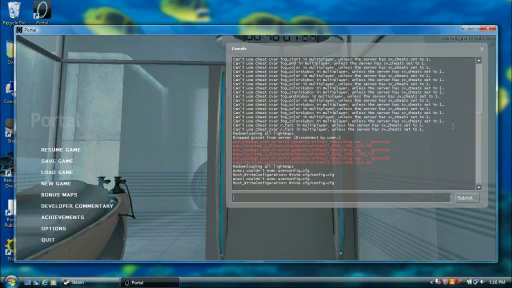
text(sv_)
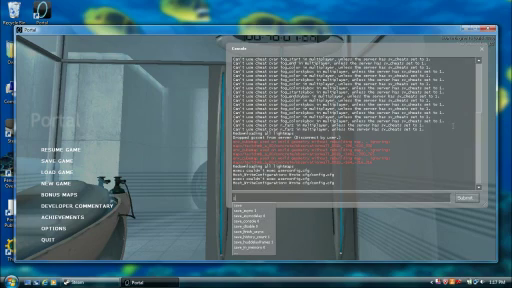
text(ch)
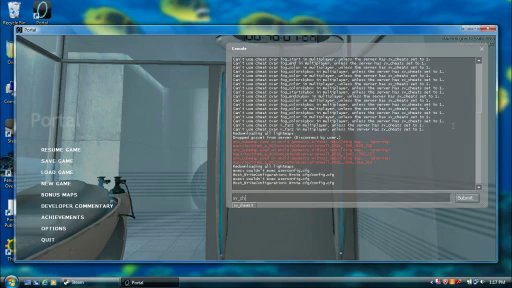
text(eats 1)
Step: Enable cheats with sv_cheats 1, give all weapons with impulse 101, and close the console
key(Return)
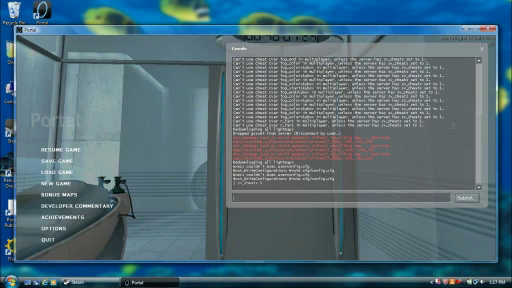
text(impulse 101)
key(Return)
key(Escape)
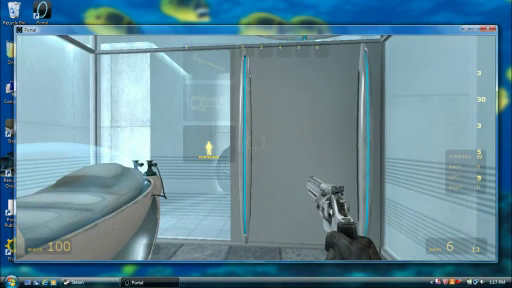
Step: Cycle weapons with keys 1 and 2 and equip the throwable ball weapon
key(1)
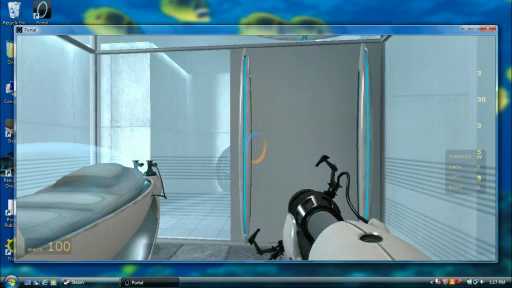
key(2)
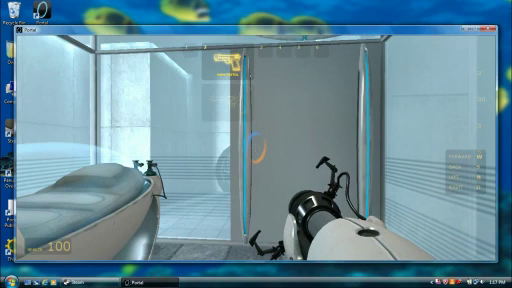
scroll(256, 144, down, 1)
scroll(256, 144, down, 1)
scroll(256, 144, down, 1)
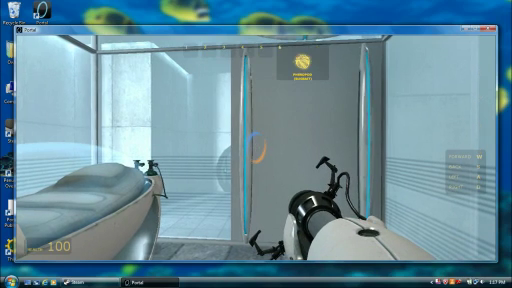
click(256, 144)
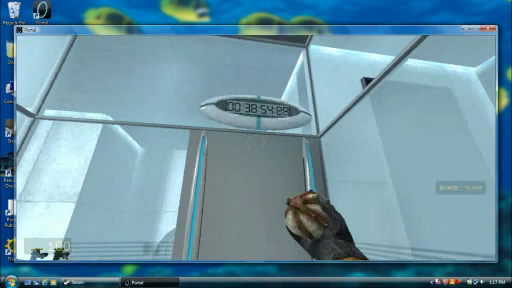
Step: Throw two balls at the wall under the clock, then switch to the pistol
click(256, 144)
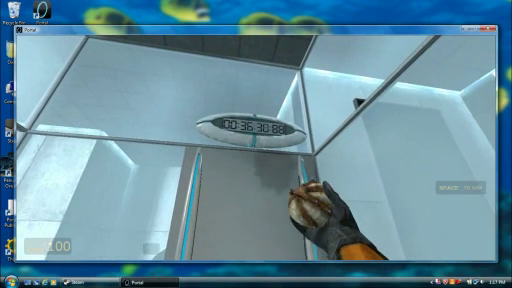
click(256, 144)
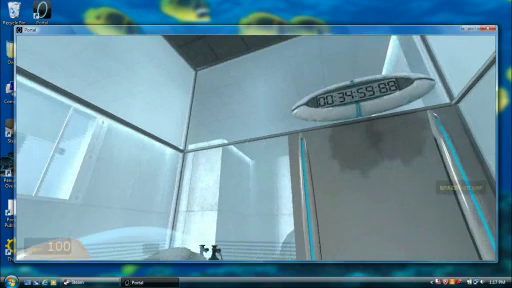
scroll(256, 144, down, 1)
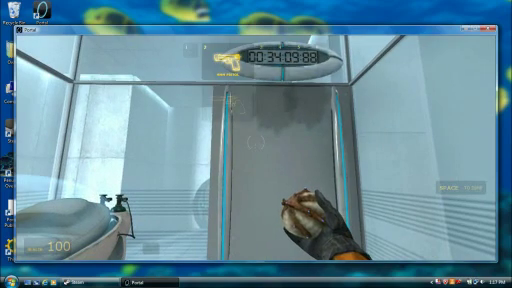
click(256, 144)
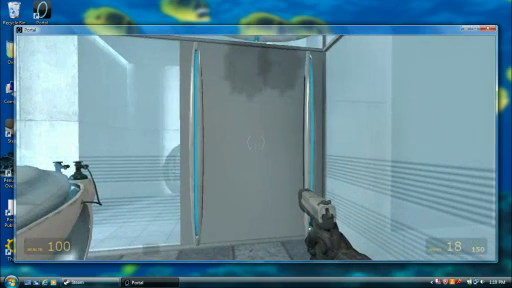
Step: Reopen the developer console and run the thirdperson command
key(grave)
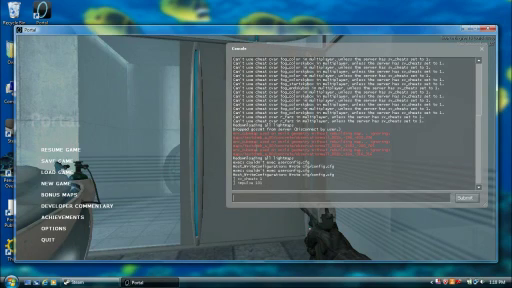
text(fov_desired)
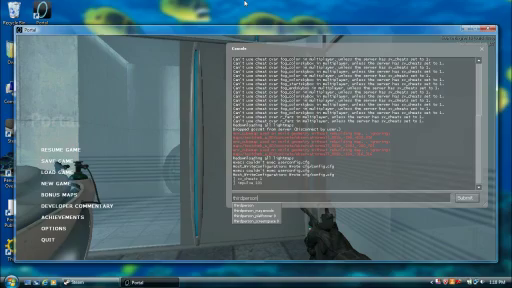
key(Return)
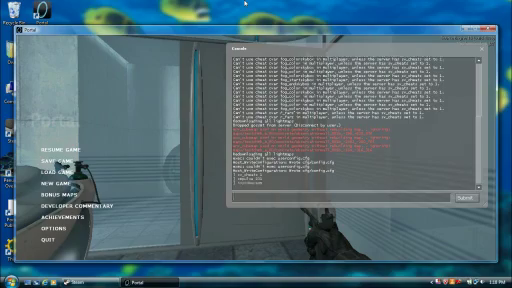
Step: Walk Chell toward the radio in third person, then run firstperson and resume play
key(Escape)
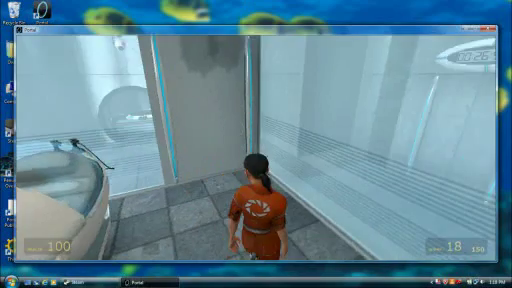
key(w)
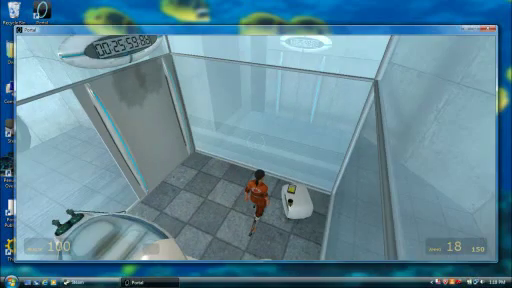
scroll(256, 150, down, 1)
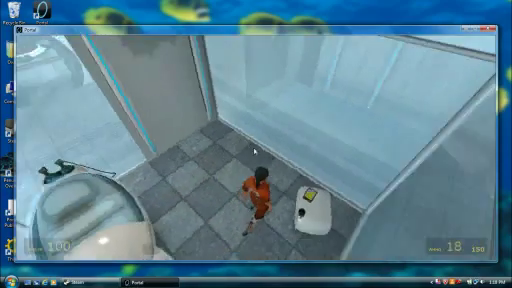
key(grave)
text(firs)
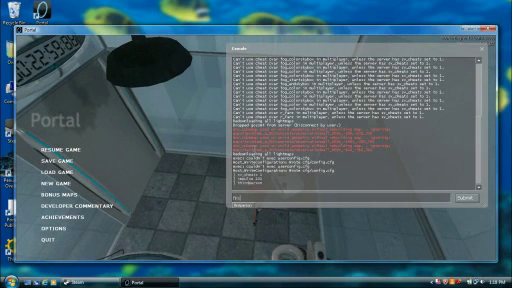
text(tperson)
key(Return)
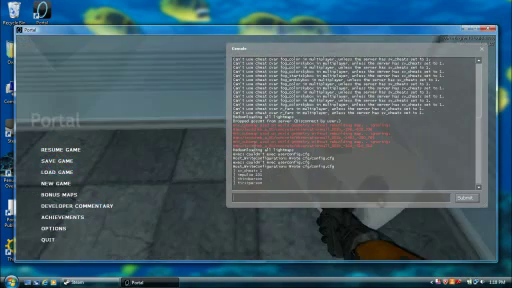
key(Escape)
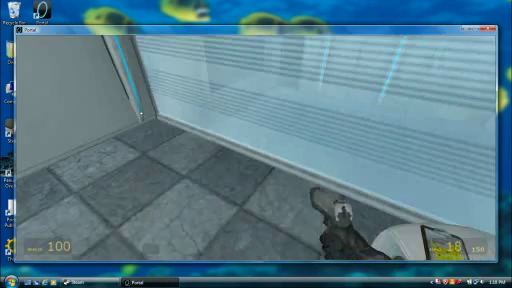
Step: Look around the chamber above the glass doorway and shoot the mug off the bench
key(s)
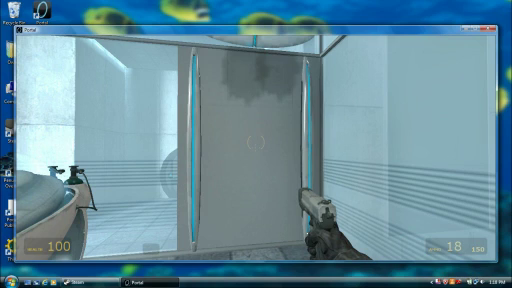
key(s)
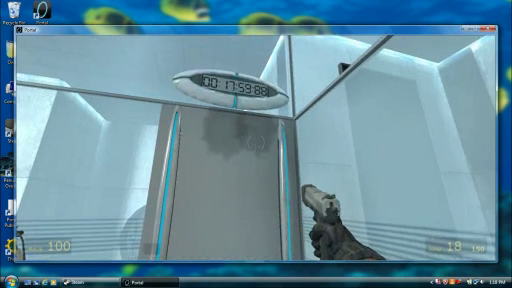
key(s)
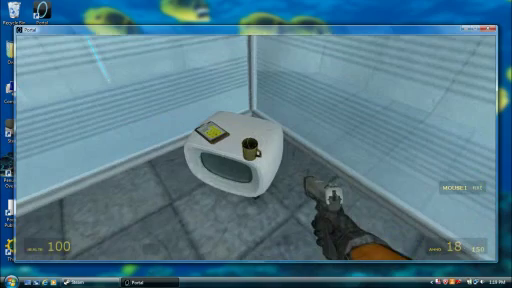
click(256, 148)
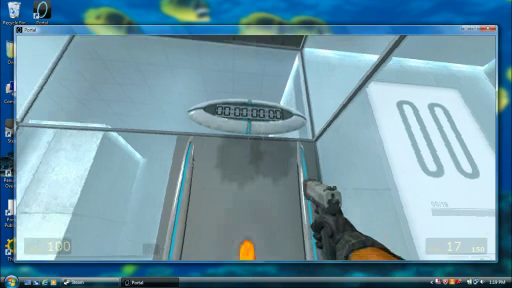
Step: Walk through the orange portal in the door into the outer test area
key(w)
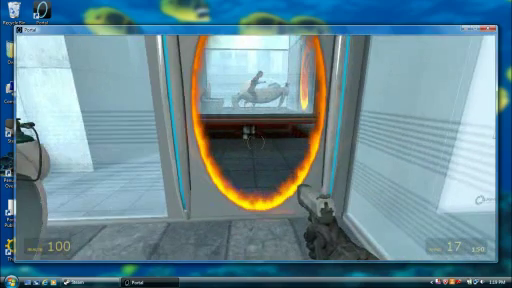
key(w)
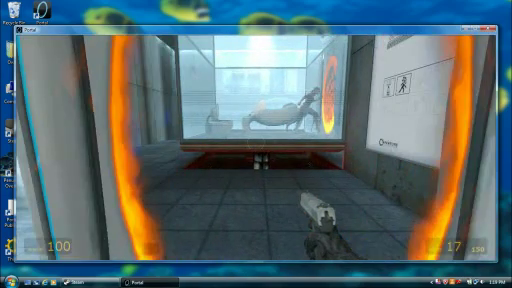
key(w)
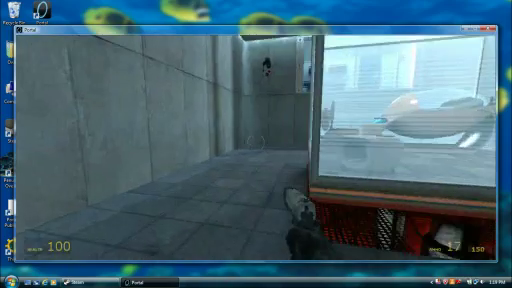
Step: Pause the game, open the console, and submit sv_cheats 1
key(Escape)
key(grave)
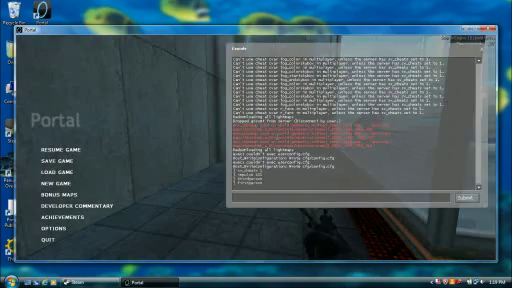
text(sv_)
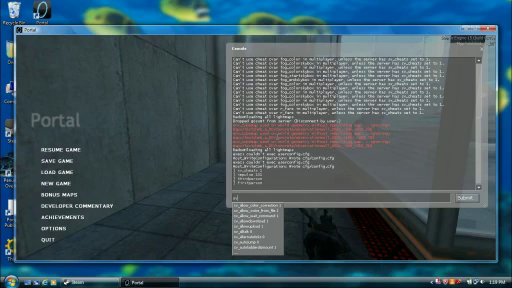
text(cheats 1)
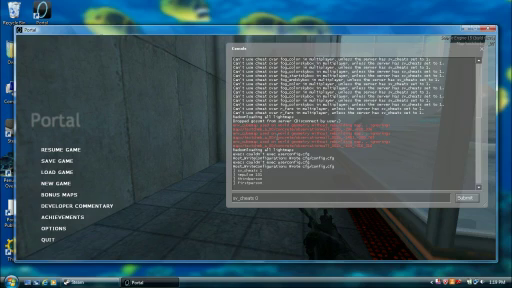
key(Return)
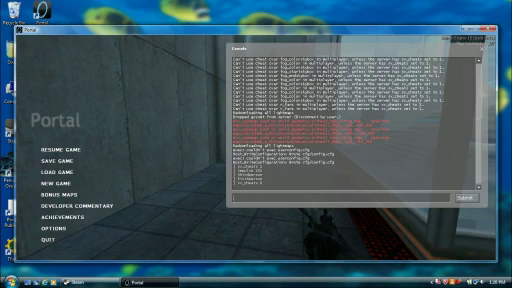
Step: Return to play, equip the portal gun, and turn toward the portal ring
key(Escape)
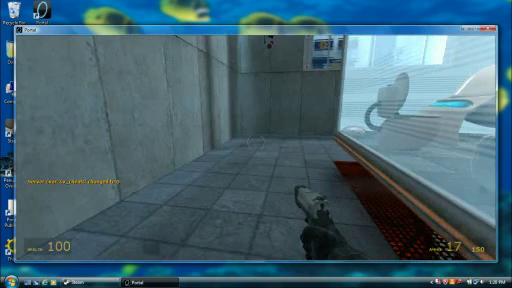
key(1)
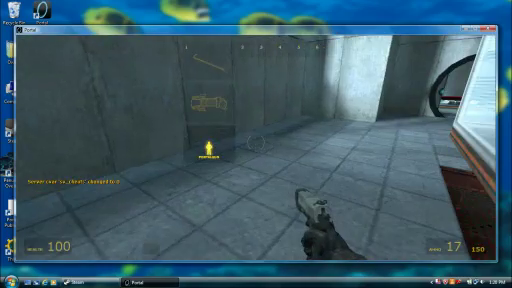
key(2)
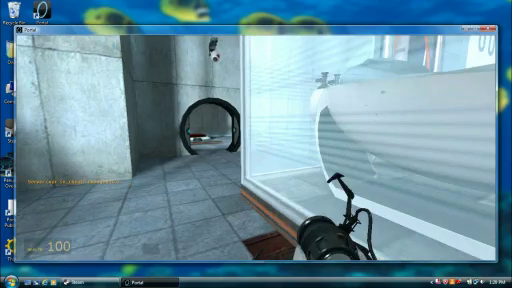
Step: Walk through the portal ring past the red button to the exit door, then open the console
key(w)
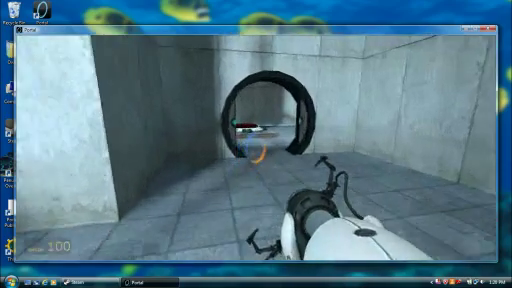
key(w)
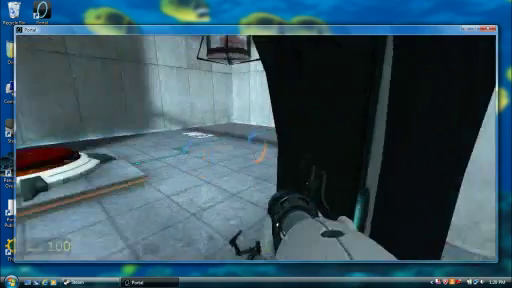
key(w)
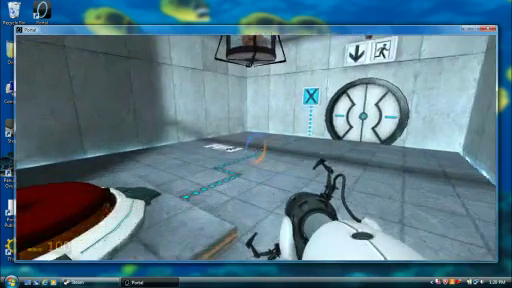
key(w)
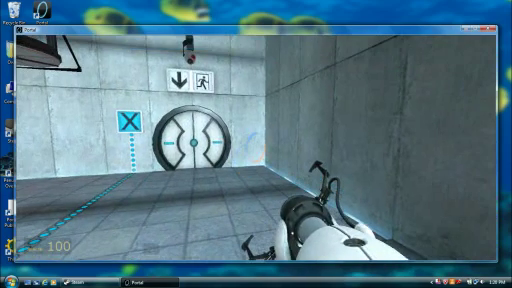
key(grave)
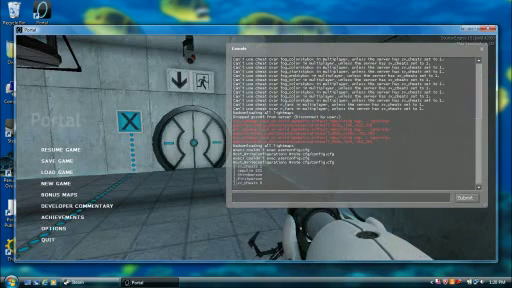
text(sv_cheats)
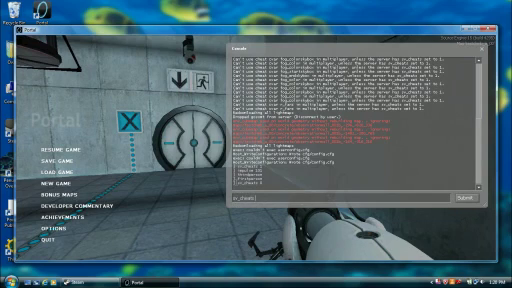
Step: Submit the noclip key binding, rerun a command recalled from history, and close the console
key(Return)
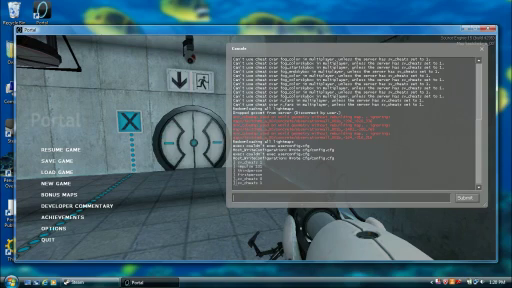
key(Up)
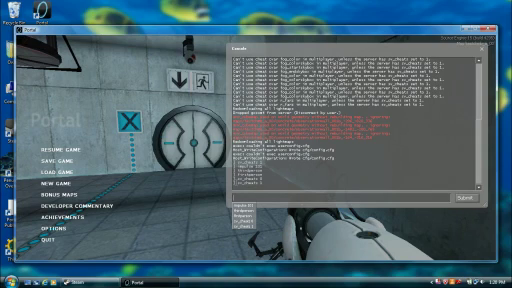
key(Up)
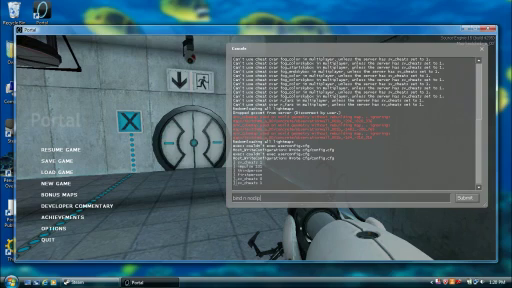
key(Return)
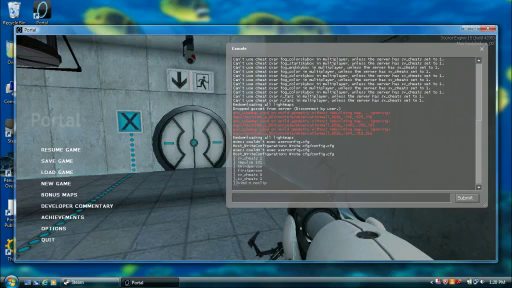
key(Escape)
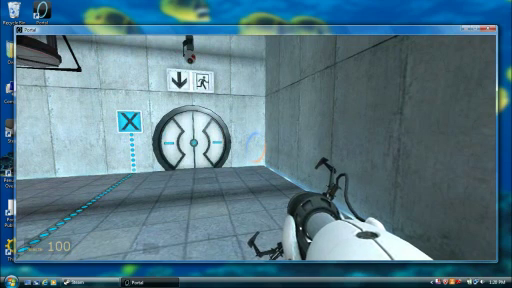
Step: Noclip forward through the closed round exit door and down the corridor to the elevator doors
key(w)
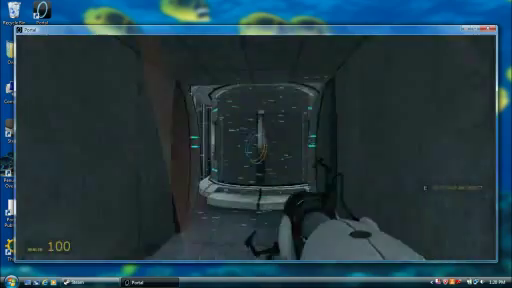
key(w)
key(w)
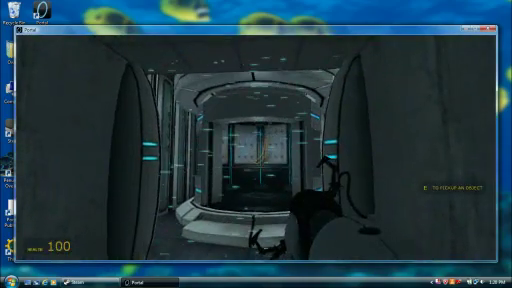
key(w)
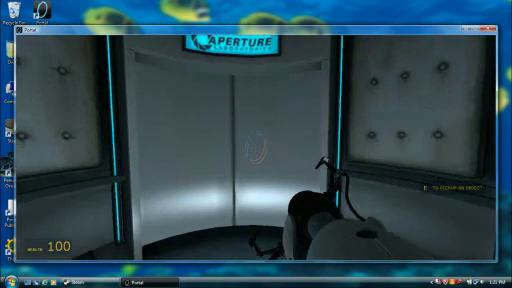
key(w)
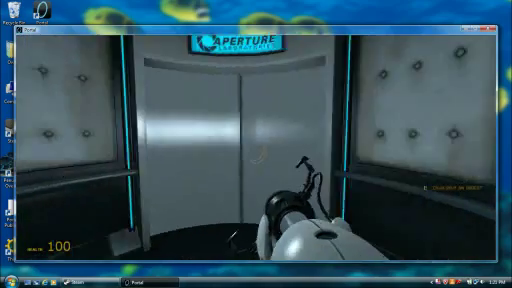
Step: Walk out of the elevator and down the corridor into the glass chamber
key(w)
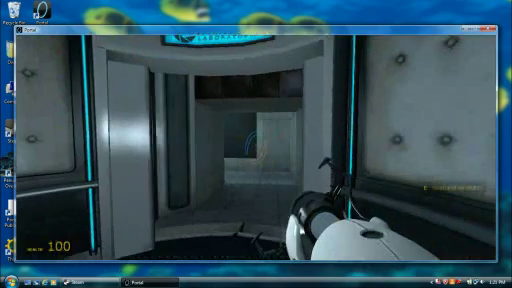
key(w)
key(w)
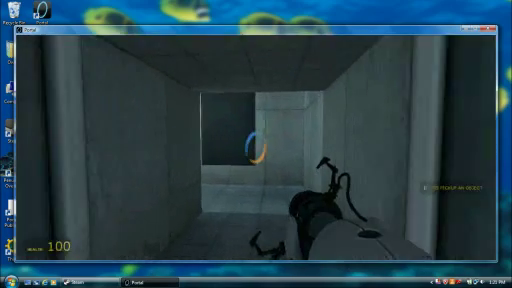
key(w)
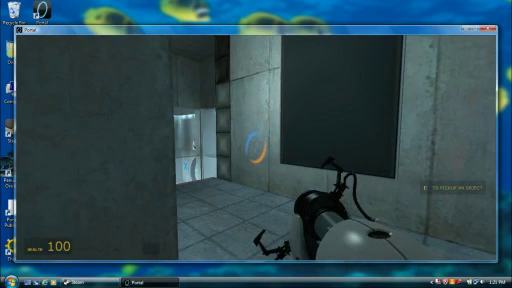
key(w)
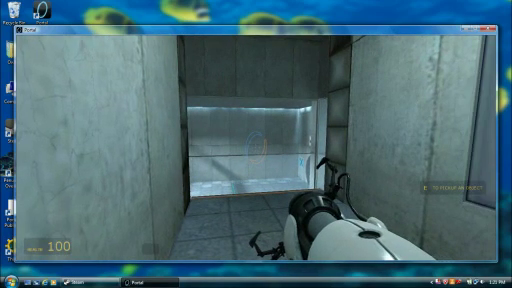
key(w)
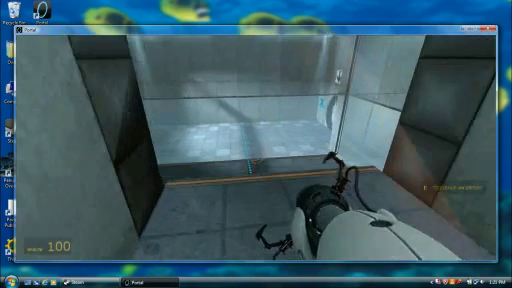
key(w)
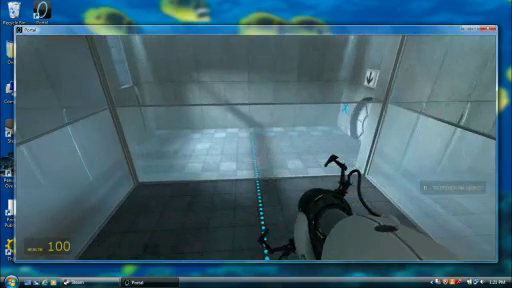
Step: Place an orange portal and pass through it to the round exit door
right_click(256, 148)
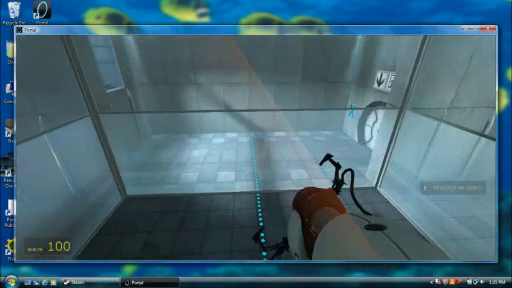
key(w)
key(w)
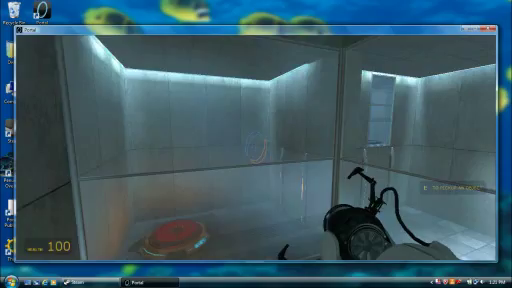
key(w)
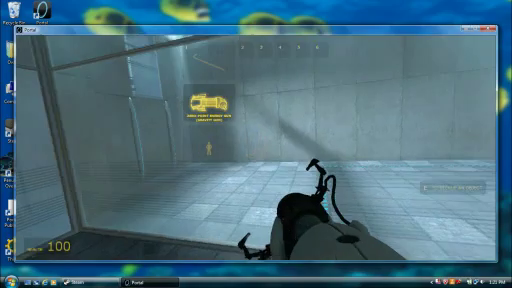
key(w)
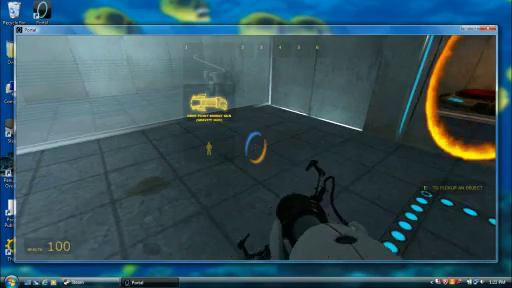
key(w)
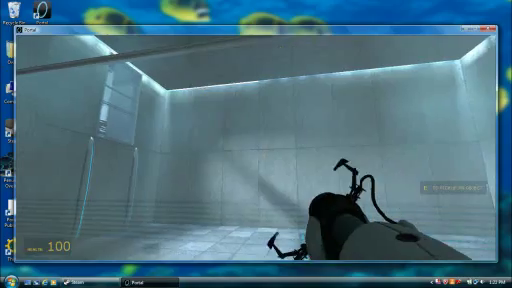
key(w)
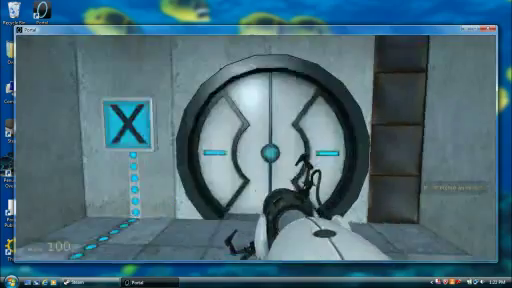
key(w)
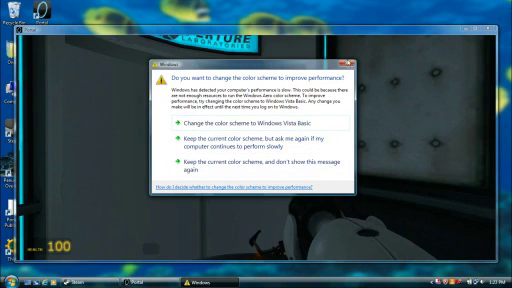
Step: Dismiss the Windows colour-scheme prompt and walk up the corridor to the glass window
click(351, 63)
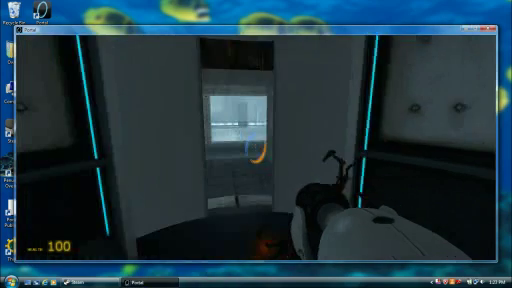
key(w)
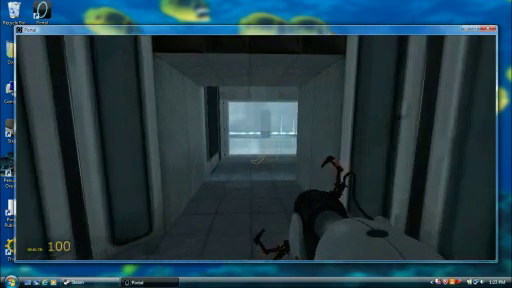
key(w)
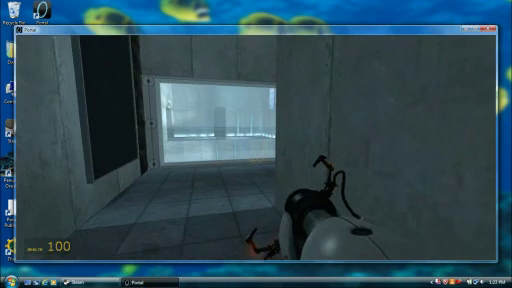
key(w)
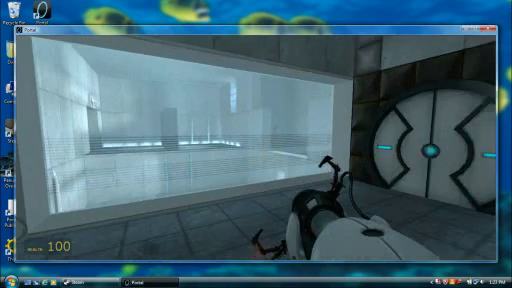
key(w)
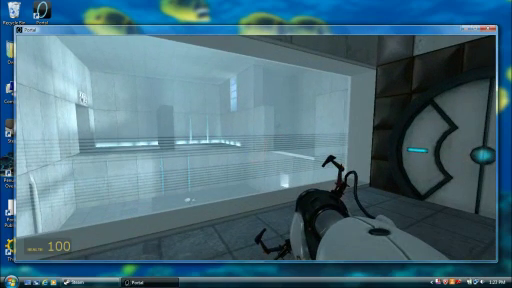
key(w)
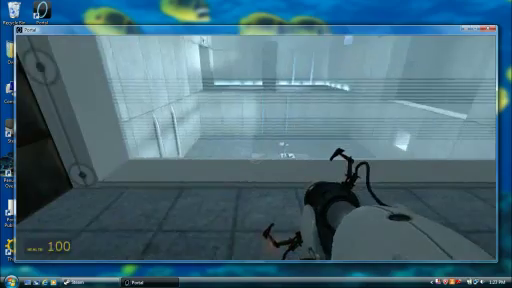
Step: Pass the floor arrows toward the exit sign, switching to the pistol and back to the portal gun
key(w)
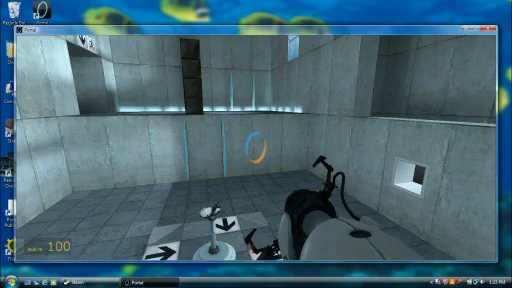
key(w)
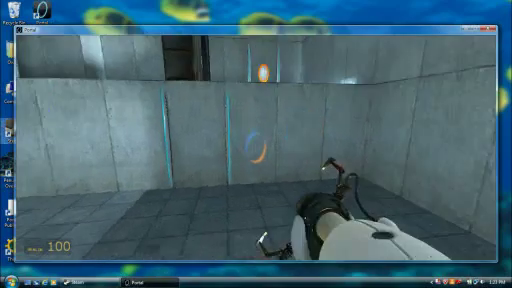
key(w)
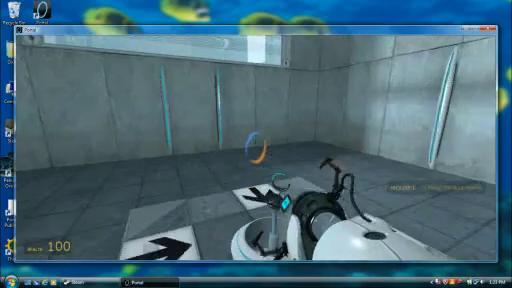
key(w)
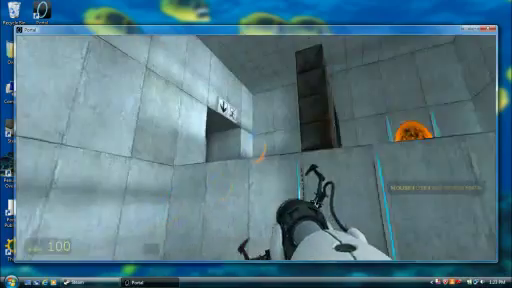
key(2)
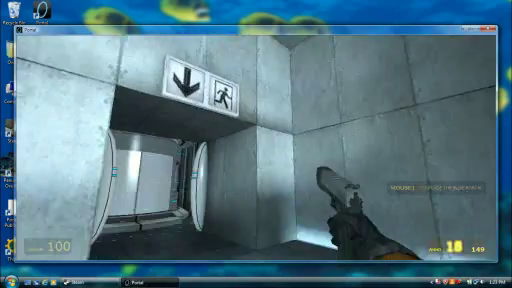
key(w)
key(1)
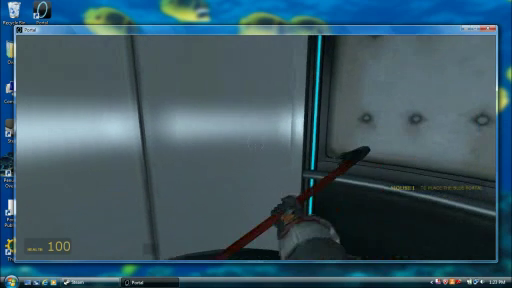
scroll(256, 143, down, 1)
scroll(256, 143, down, 1)
scroll(256, 143, down, 1)
scroll(256, 143, down, 1)
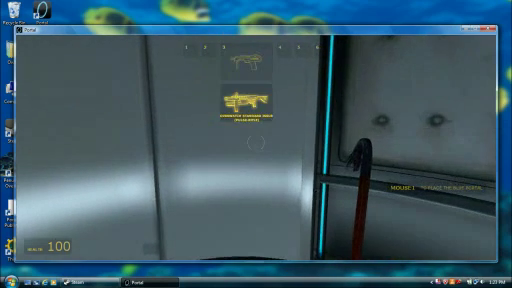
scroll(256, 143, down, 1)
scroll(256, 143, down, 1)
scroll(256, 143, down, 2)
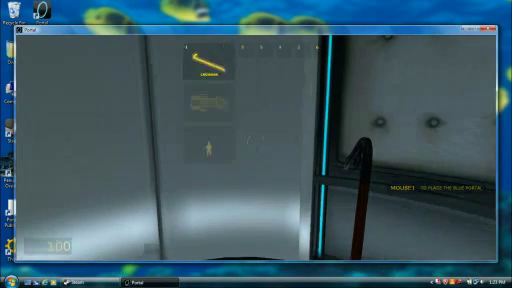
scroll(256, 143, down, 1)
scroll(256, 143, down, 1)
scroll(256, 143, up, 2)
scroll(256, 143, up, 1)
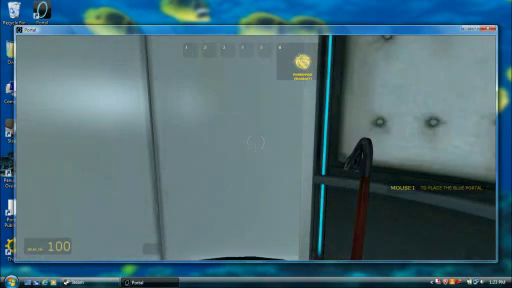
Step: Equip the throwable pod from weapon slot 6
click(256, 143)
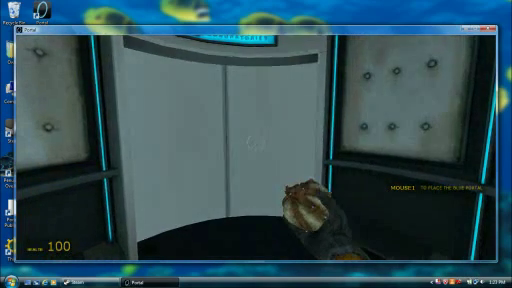
Step: Throw two bugbait pods at the elevator door, then step out into the chamber
click(256, 146)
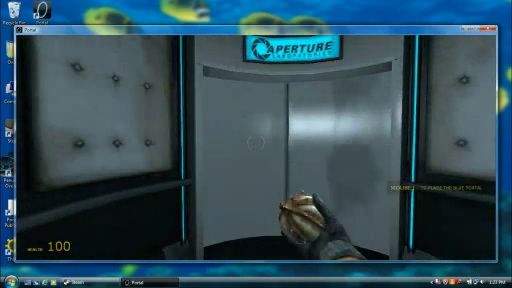
click(256, 143)
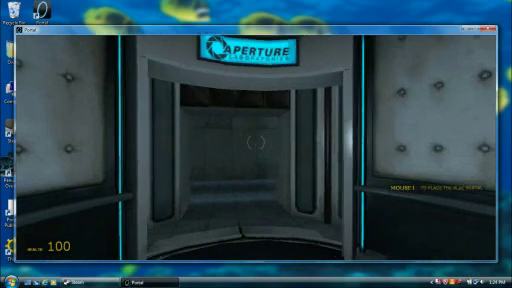
key(w)
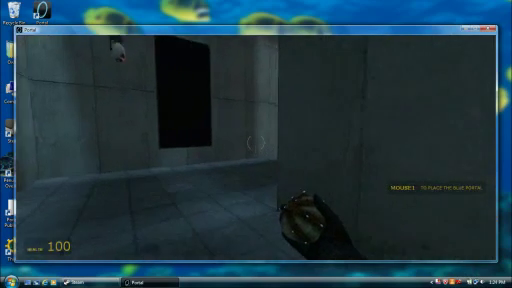
Step: Go through the orange portal and reach the exit elevator's open doors
key(w)
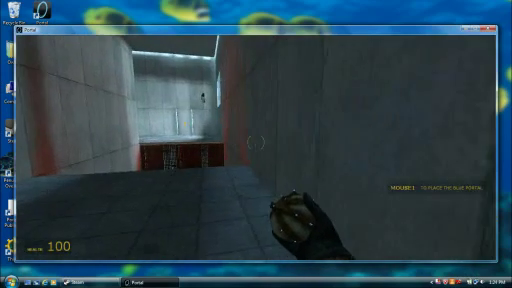
key(w)
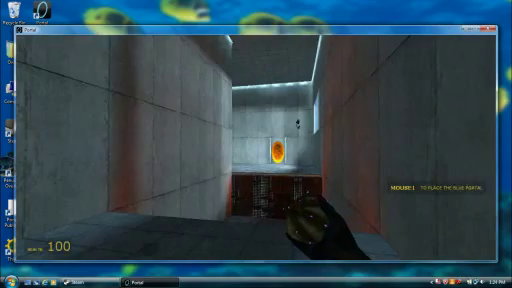
key(w)
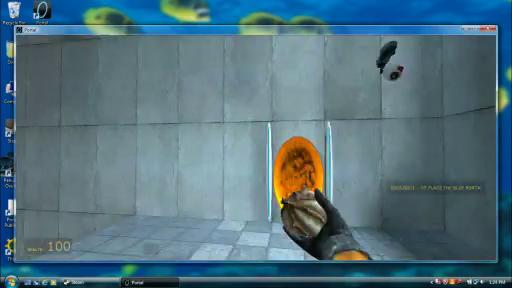
key(w)
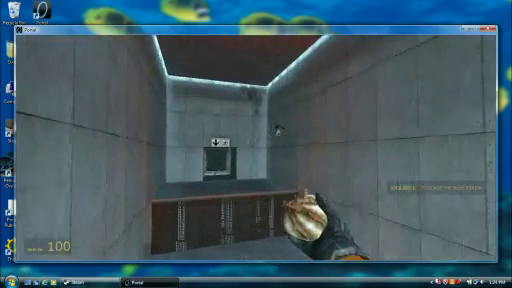
key(w)
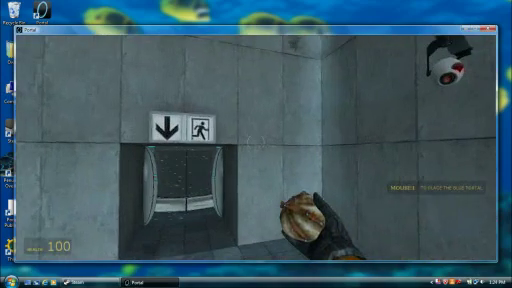
key(w)
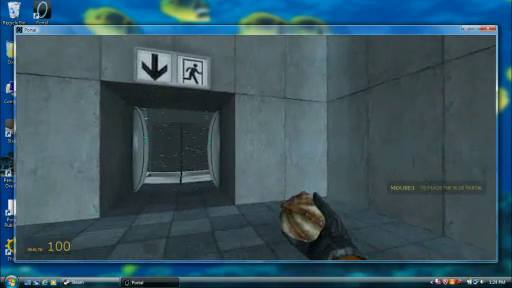
key(w)
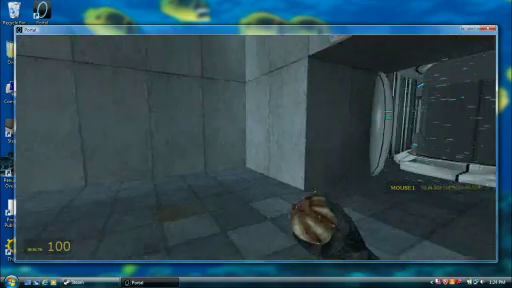